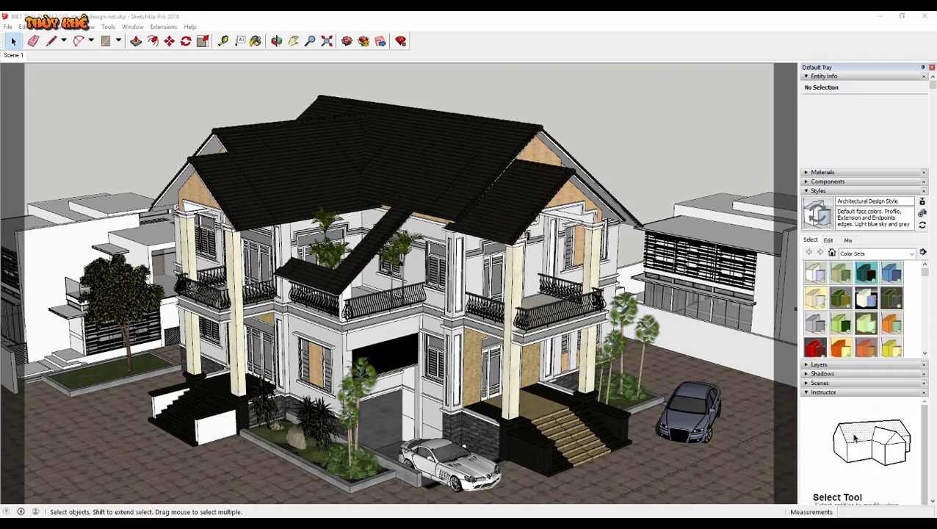
Launch 3ds Max 2015 by searching '3d' in Windows, then return to the SketchUp villa.
{"action": "key", "text": "super"}
{"action": "type", "text": "3d"}
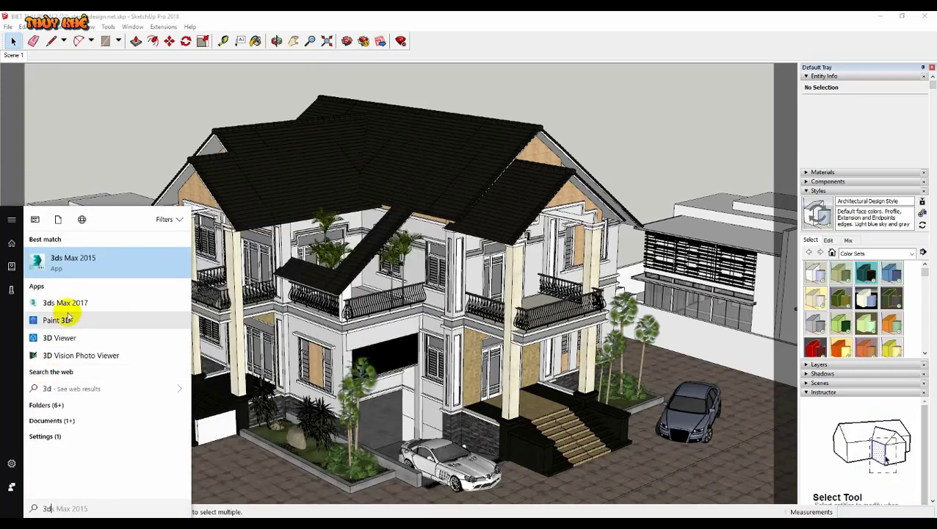
{"action": "left_click", "coordinate": [90, 262]}
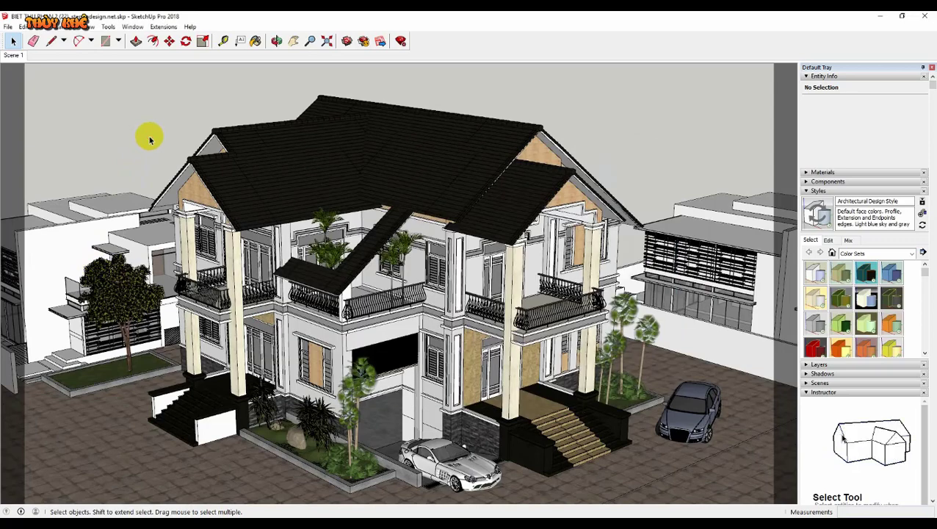
{"action": "left_click", "coordinate": [134, 294]}
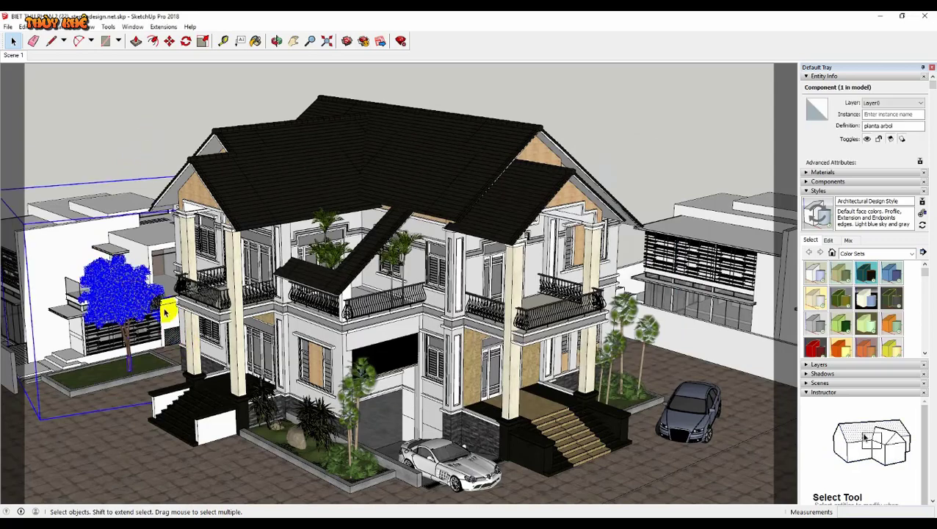
{"action": "left_click", "coordinate": [347, 416]}
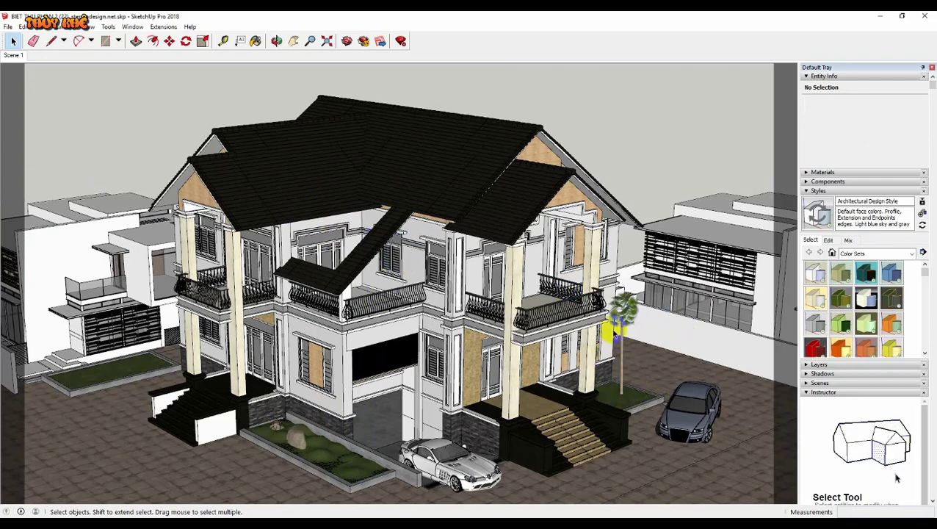
{"action": "scroll", "coordinate": [639, 308], "scroll_direction": "down", "scroll_amount": 5}
{"action": "mouse_move", "coordinate": [654, 328]}
{"action": "middle_mouse_down"}
{"action": "mouse_move", "coordinate": [669, 356]}
{"action": "mouse_move", "coordinate": [618, 371]}
{"action": "mouse_move", "coordinate": [540, 432]}
{"action": "mouse_move", "coordinate": [289, 435]}
{"action": "mouse_move", "coordinate": [486, 358]}
{"action": "mouse_move", "coordinate": [418, 301]}
{"action": "middle_mouse_up"}
{"action": "scroll", "coordinate": [622, 360], "scroll_direction": "up", "scroll_amount": 3}
{"action": "scroll", "coordinate": [622, 353], "scroll_direction": "down", "scroll_amount": 3}
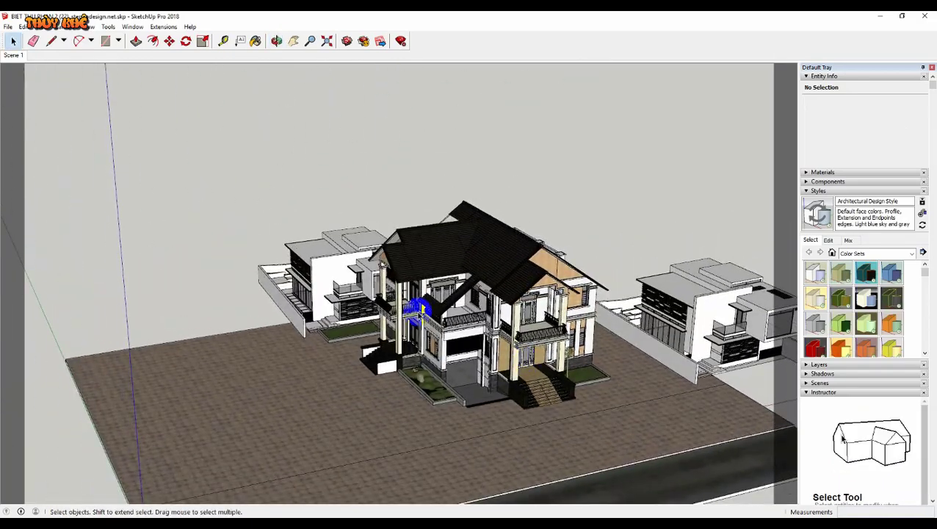
{"action": "scroll", "coordinate": [596, 310], "scroll_direction": "up", "scroll_amount": 2}
{"action": "mouse_move", "coordinate": [597, 309]}
{"action": "middle_mouse_down"}
{"action": "mouse_move", "coordinate": [757, 267]}
{"action": "mouse_move", "coordinate": [624, 241]}
{"action": "middle_mouse_up"}
{"action": "scroll", "coordinate": [496, 309], "scroll_direction": "up", "scroll_amount": 2}
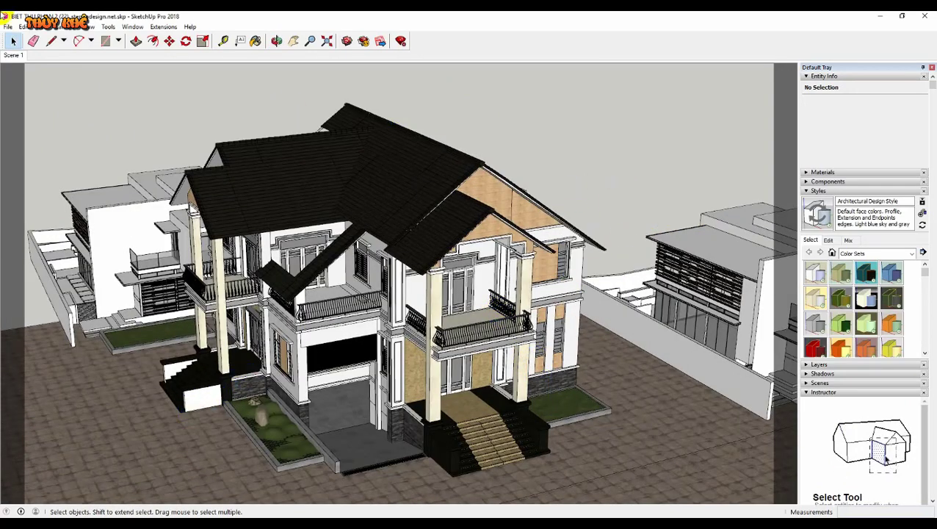
Save a copy of the villa to the Desktop as SketchUp Version 8 (*.skp).
{"action": "left_click", "coordinate": [7, 26]}
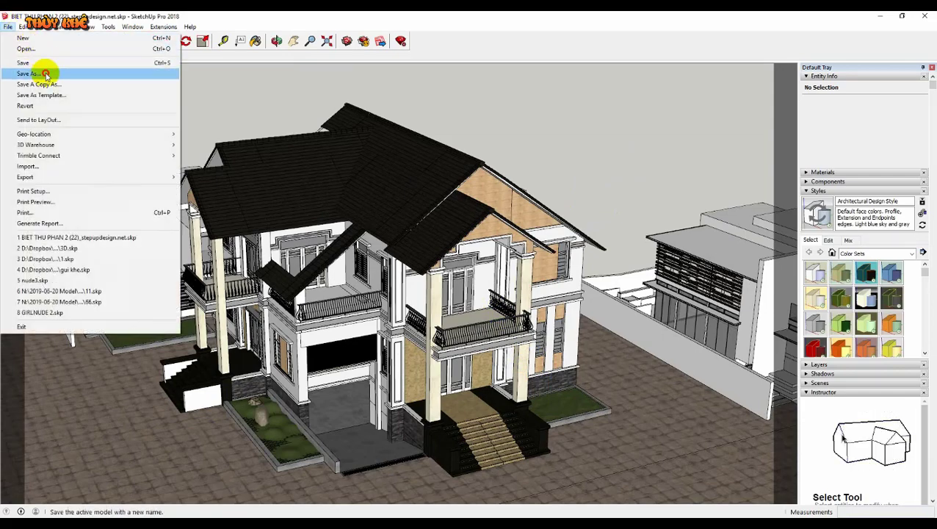
{"action": "left_click", "coordinate": [38, 74]}
{"action": "left_click", "coordinate": [350, 207]}
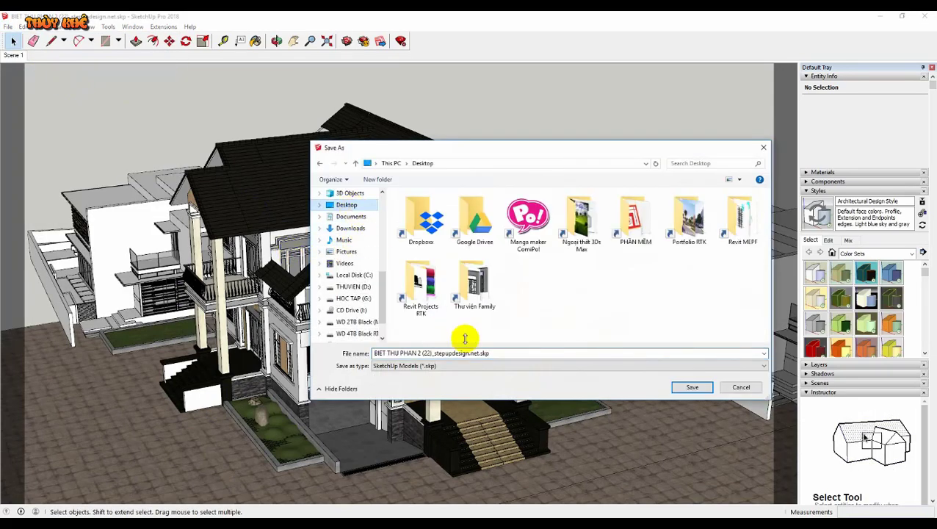
{"action": "left_click", "coordinate": [545, 366]}
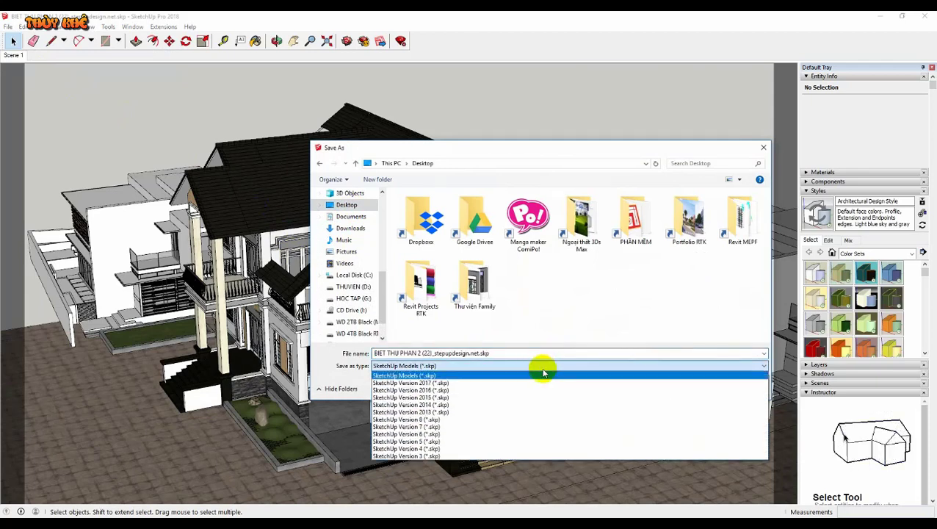
{"action": "left_click", "coordinate": [495, 421]}
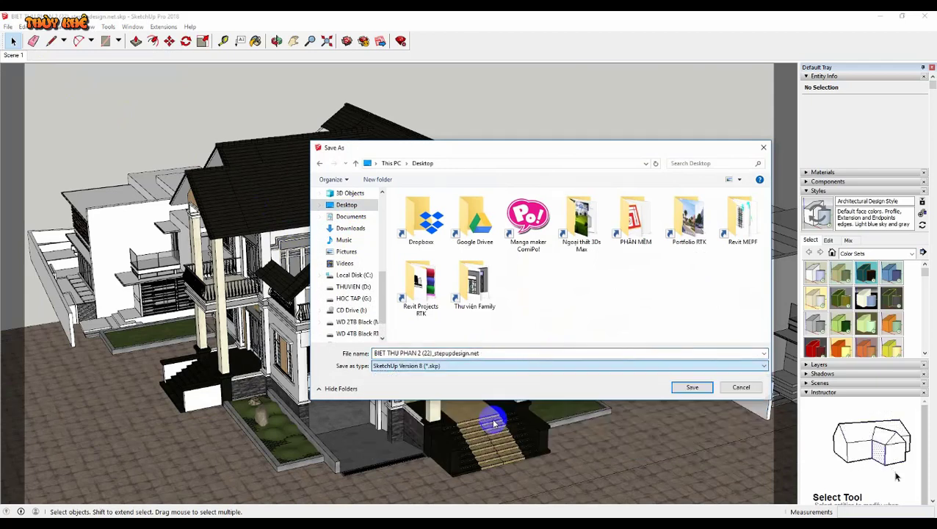
{"action": "left_click", "coordinate": [706, 389]}
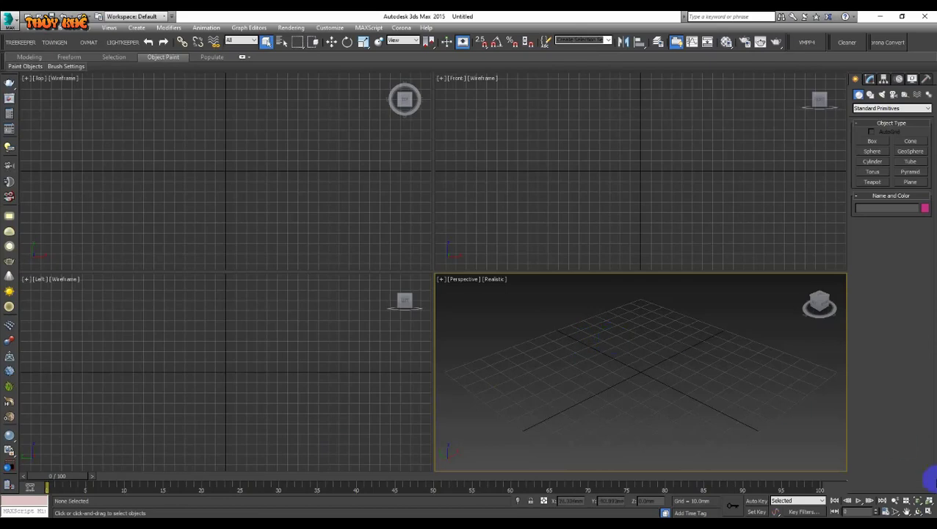
Maximize the Perspective viewport and open the application menu's Import options.
{"action": "left_click", "coordinate": [928, 511]}
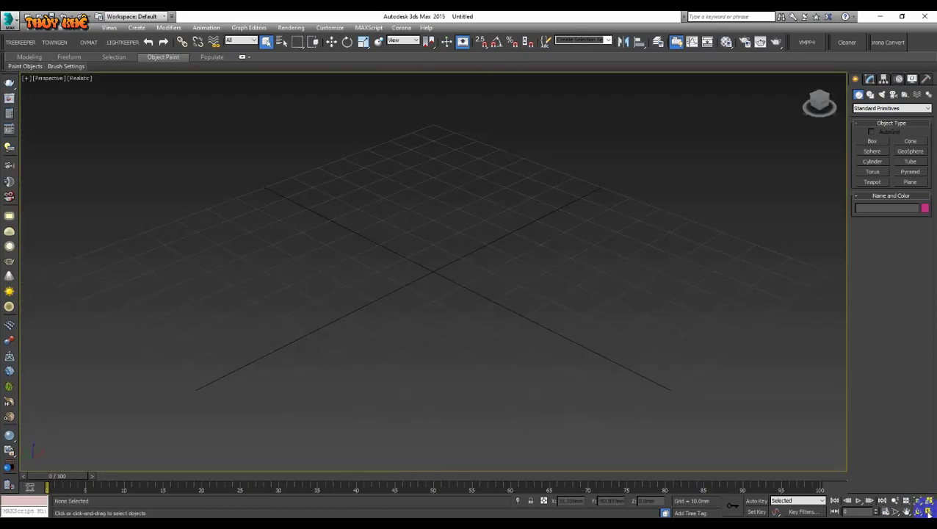
{"action": "left_click", "coordinate": [10, 19]}
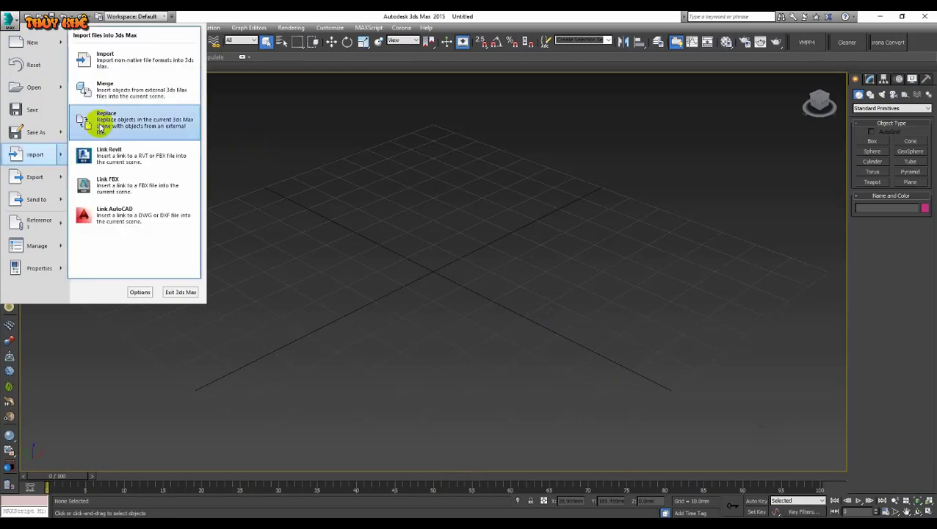
Import the BIET THU PHAN 2 .skp file from the Desktop.
{"action": "left_click", "coordinate": [144, 61]}
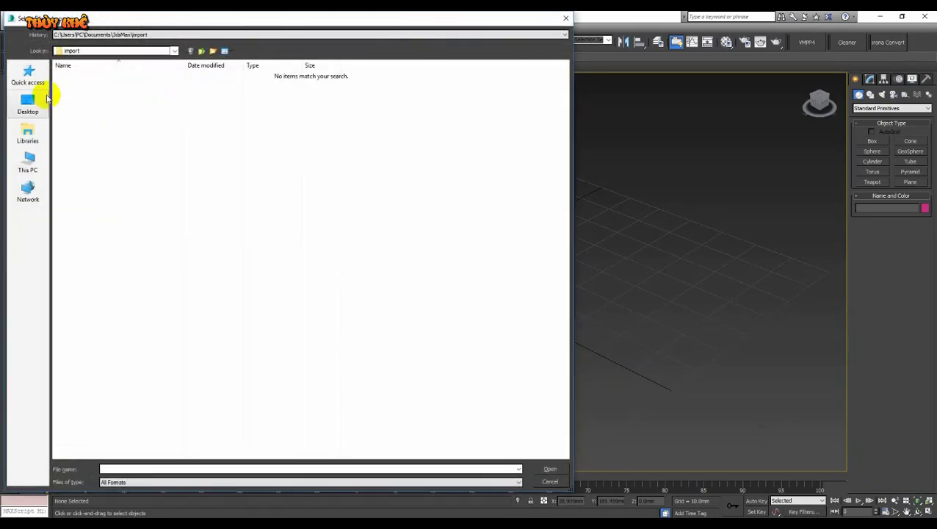
{"action": "left_click", "coordinate": [44, 101]}
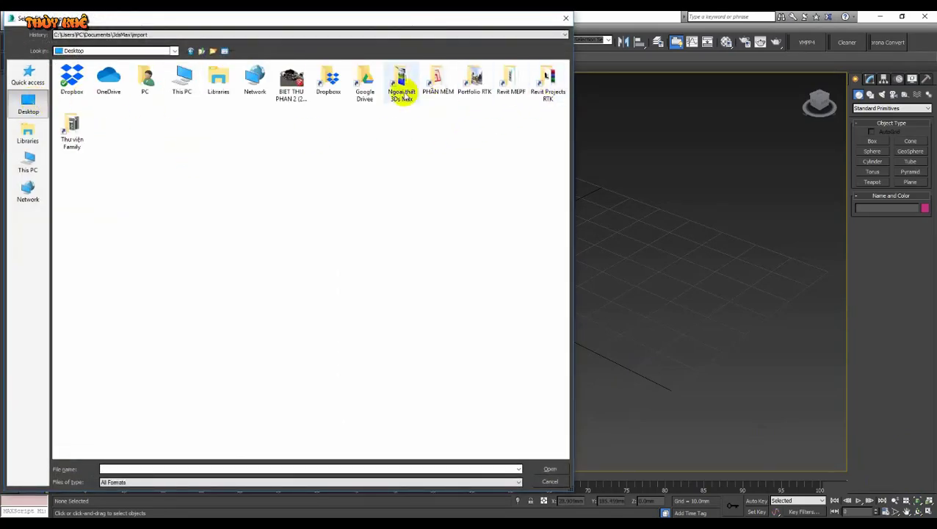
{"action": "left_click", "coordinate": [291, 82]}
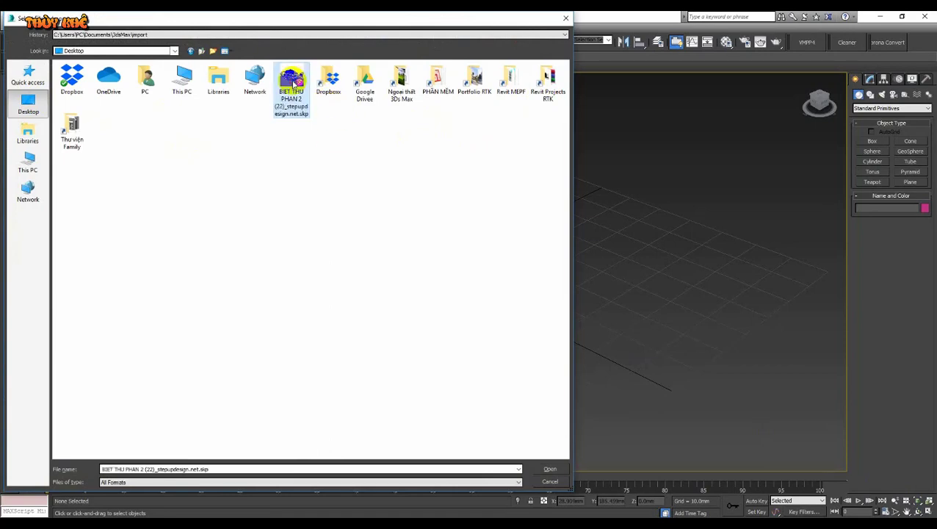
{"action": "left_click", "coordinate": [551, 468]}
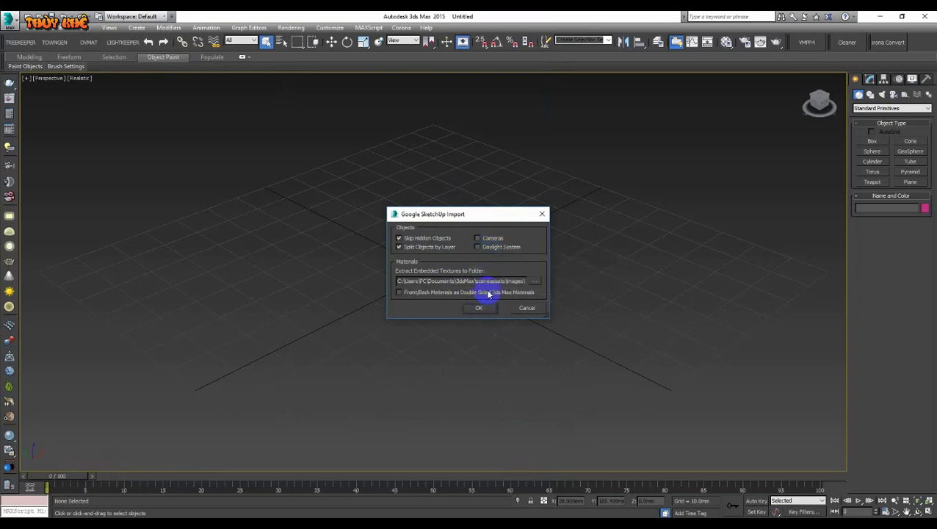
Check the texture extraction folder path and accept the SketchUp import settings.
{"action": "left_click_drag", "start_coordinate": [456, 281], "coordinate": [566, 286]}
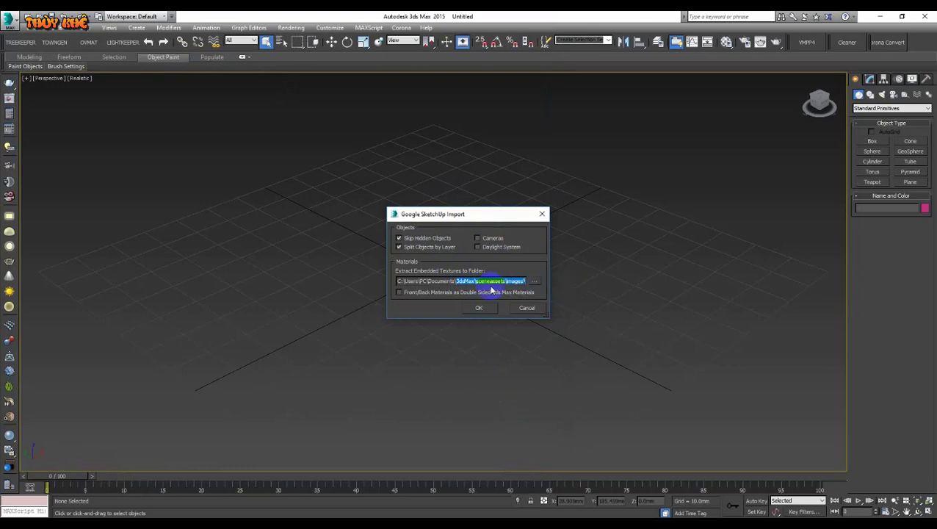
{"action": "left_click_drag", "start_coordinate": [456, 280], "coordinate": [533, 280]}
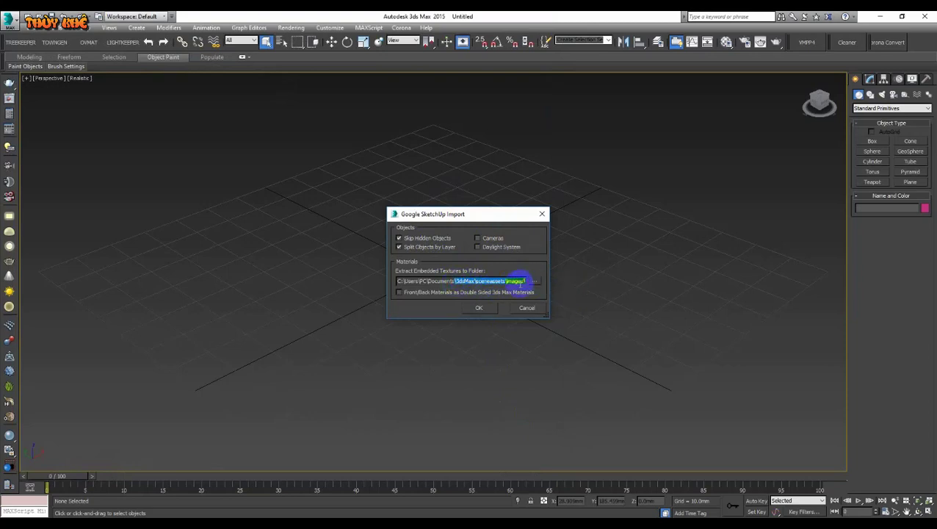
{"action": "left_click", "coordinate": [507, 281]}
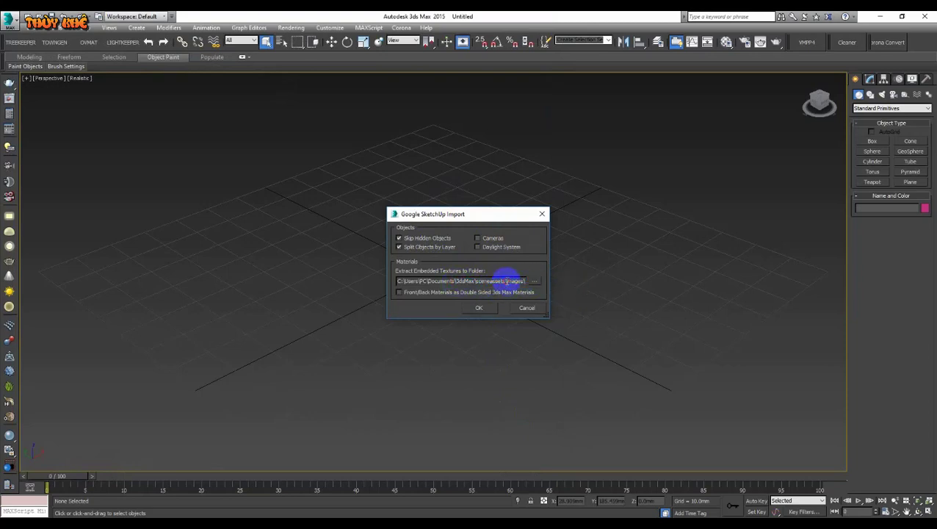
{"action": "left_click", "coordinate": [494, 311]}
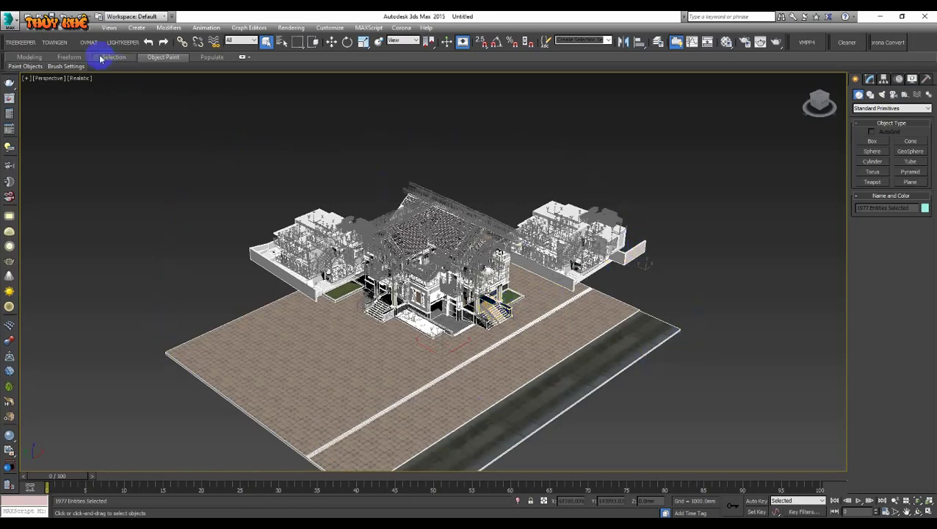
Group all imported objects as Group001, then open the group for editing.
{"action": "left_click", "coordinate": [86, 27]}
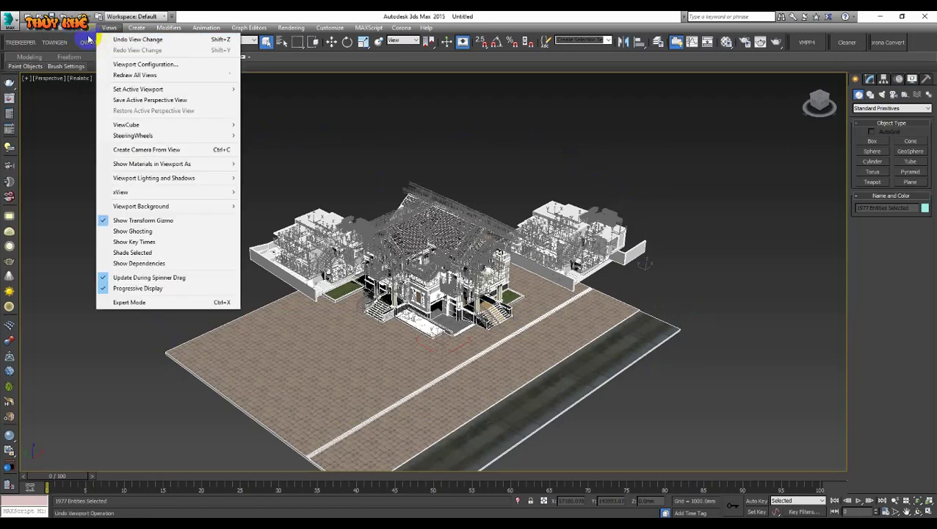
{"action": "left_click", "coordinate": [90, 42]}
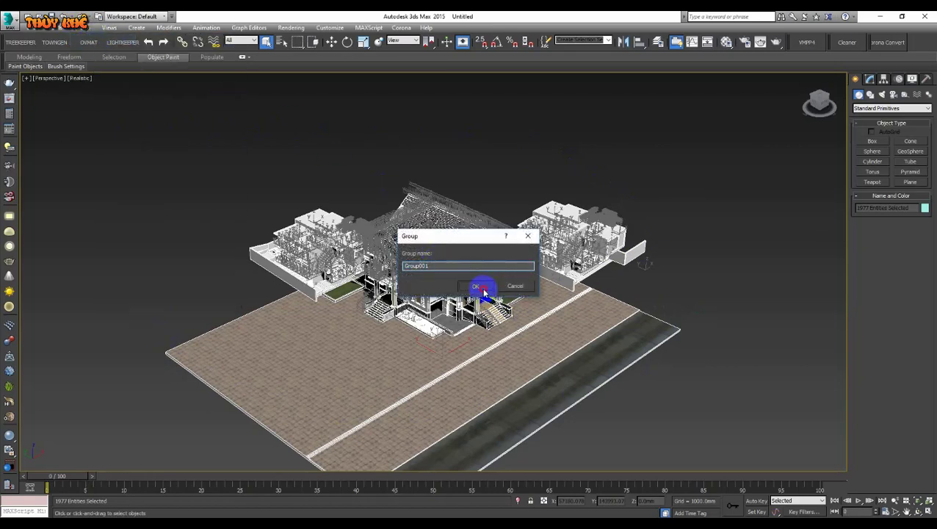
{"action": "left_click", "coordinate": [481, 289]}
{"action": "left_click", "coordinate": [86, 27]}
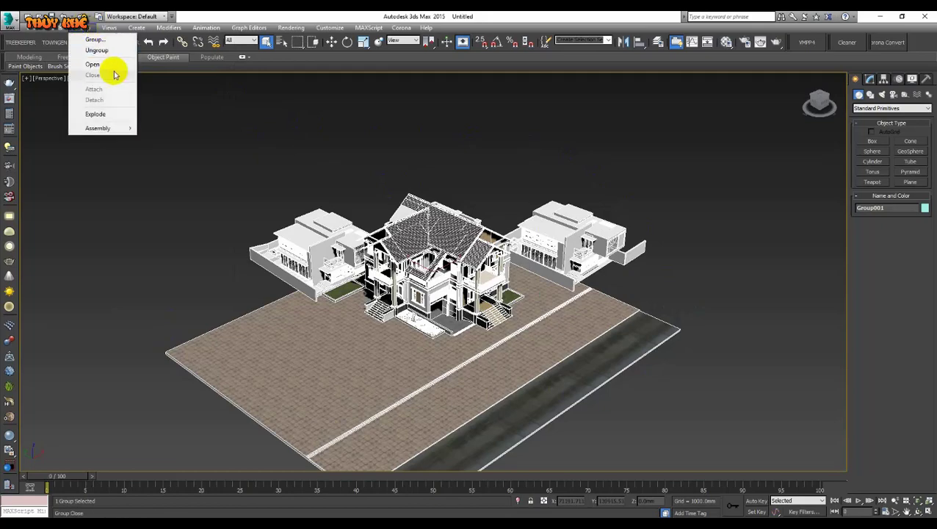
{"action": "left_click", "coordinate": [114, 67]}
Switch the viewport from Realistic to Shaded display and orbit around the villa site.
{"action": "scroll", "coordinate": [488, 173], "scroll_direction": "up", "scroll_amount": 5}
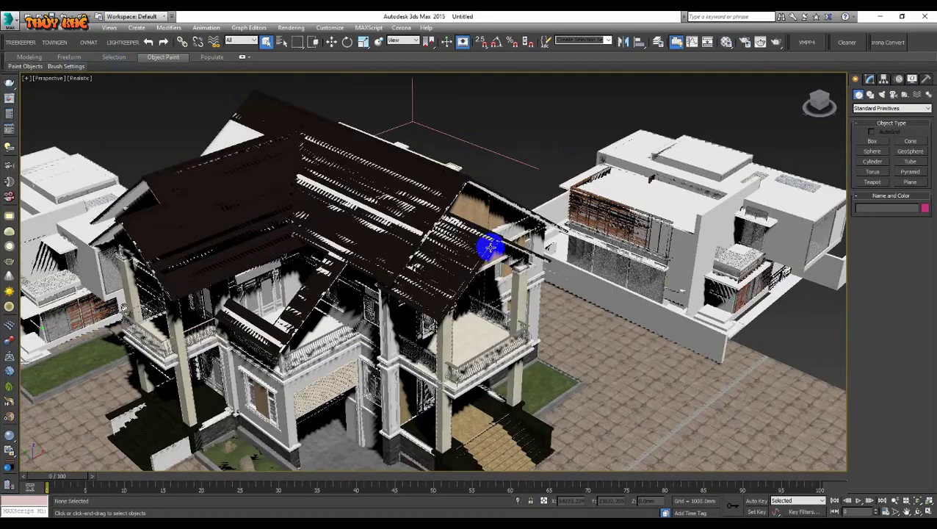
{"action": "scroll", "coordinate": [566, 189], "scroll_direction": "down", "scroll_amount": 3}
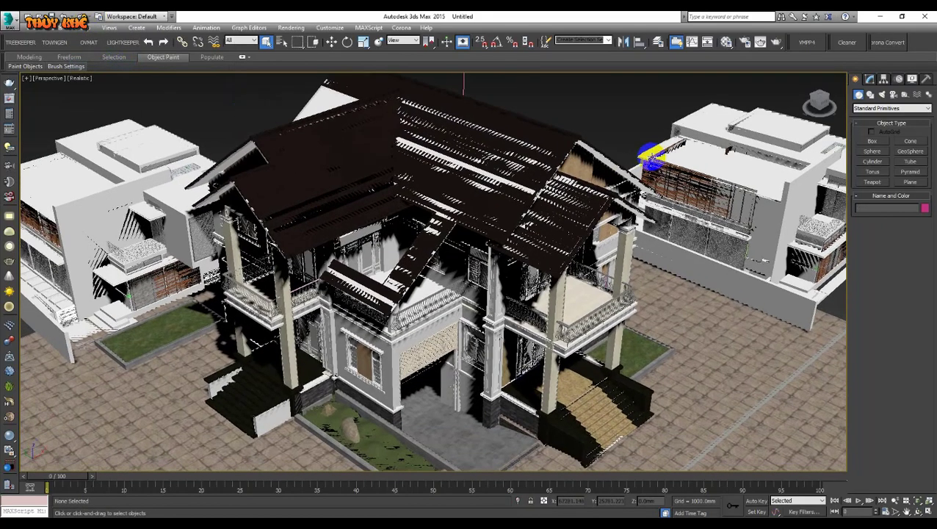
{"action": "left_click", "coordinate": [80, 78]}
{"action": "left_click", "coordinate": [111, 101]}
{"action": "mouse_move", "coordinate": [199, 119]}
{"action": "middle_mouse_down", "text": "alt"}
{"action": "mouse_move", "coordinate": [412, 210]}
{"action": "mouse_move", "coordinate": [435, 182]}
{"action": "mouse_move", "coordinate": [505, 170]}
{"action": "mouse_move", "coordinate": [408, 176]}
{"action": "middle_mouse_up", "text": "alt"}
{"action": "scroll", "coordinate": [486, 180], "scroll_direction": "down", "scroll_amount": 3}
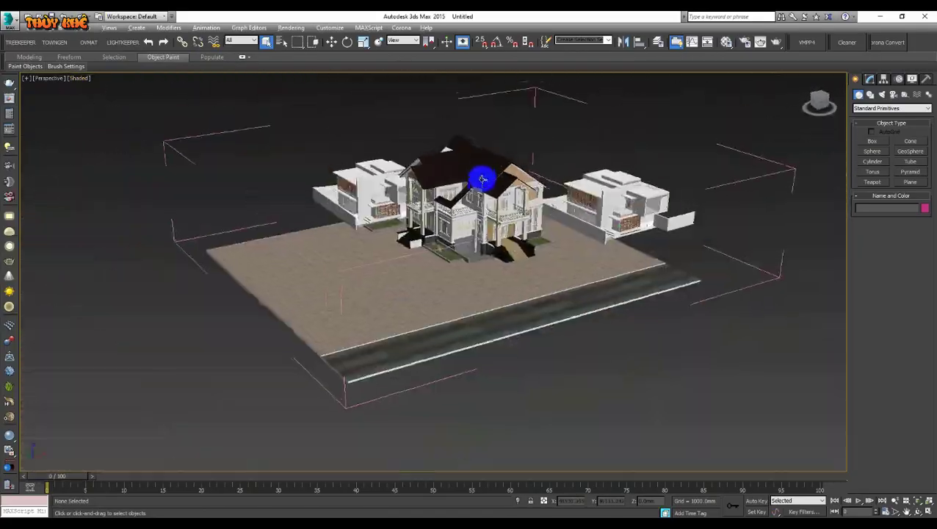
{"action": "mouse_move", "coordinate": [486, 180]}
{"action": "middle_mouse_down", "text": "alt"}
{"action": "mouse_move", "coordinate": [518, 185]}
{"action": "mouse_move", "coordinate": [560, 173]}
{"action": "middle_mouse_up", "text": "alt"}
{"action": "scroll", "coordinate": [518, 185], "scroll_direction": "up", "scroll_amount": 5}
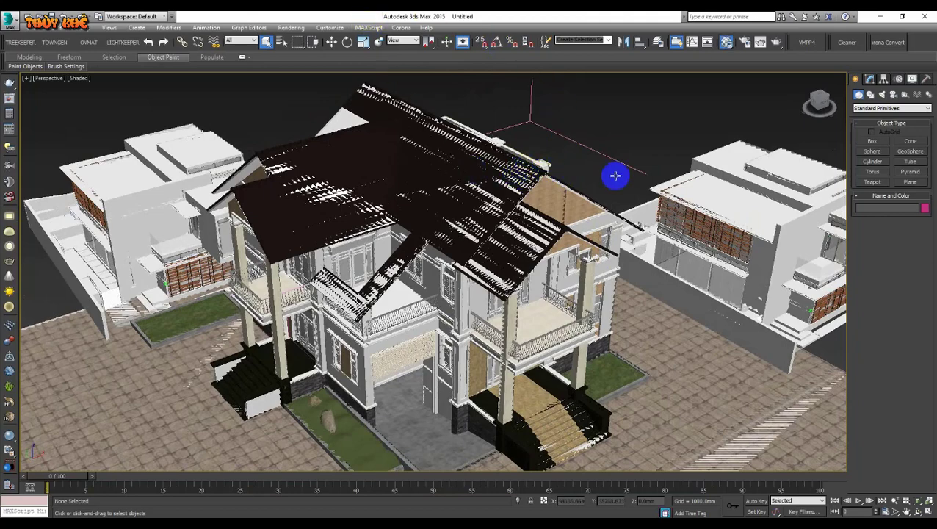
Eyedrop the roof's multi_Group_015 multi-material in the Material Editor, then close the editor.
{"action": "key", "text": "m"}
{"action": "left_click", "coordinate": [648, 192]}
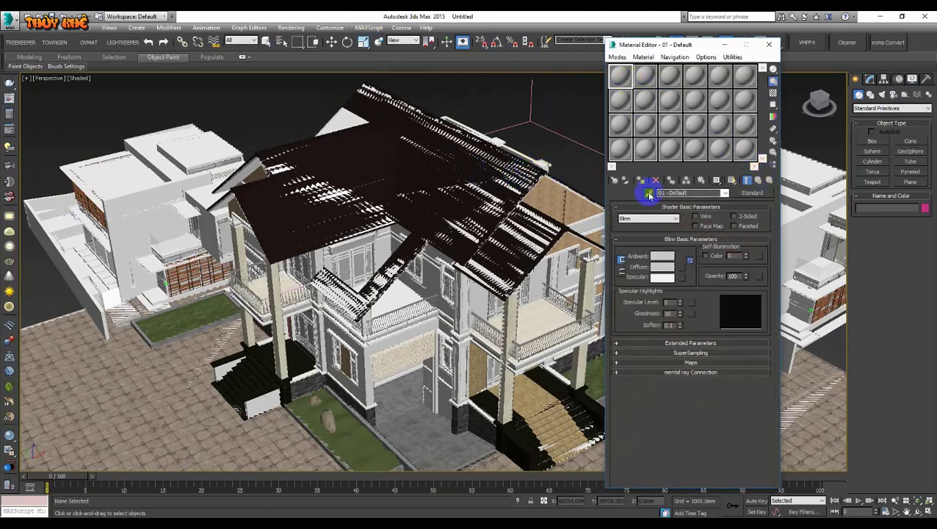
{"action": "left_click", "coordinate": [508, 233]}
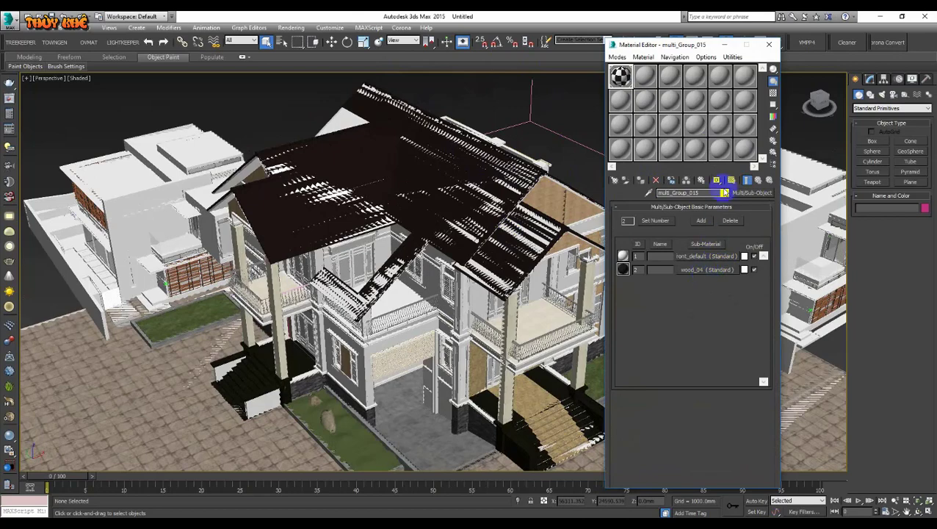
{"action": "left_click", "coordinate": [779, 42]}
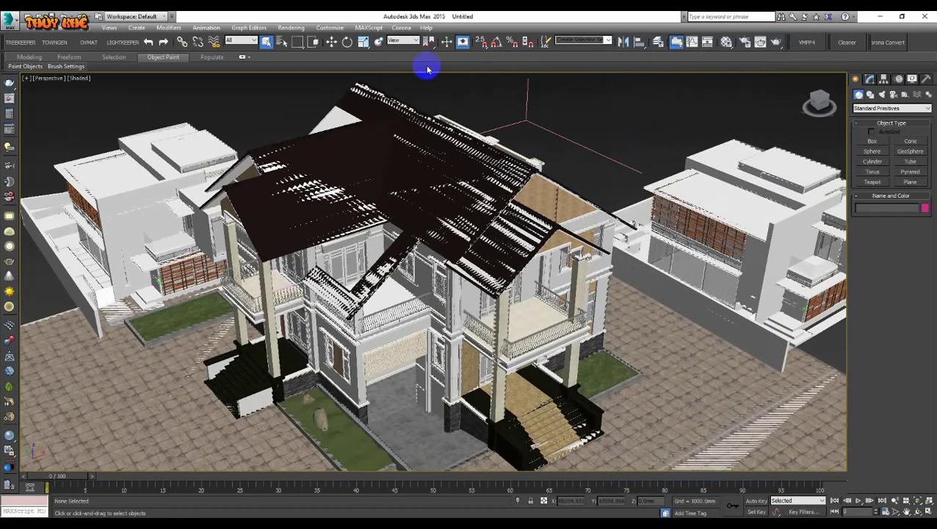
{"action": "left_click", "coordinate": [374, 29]}
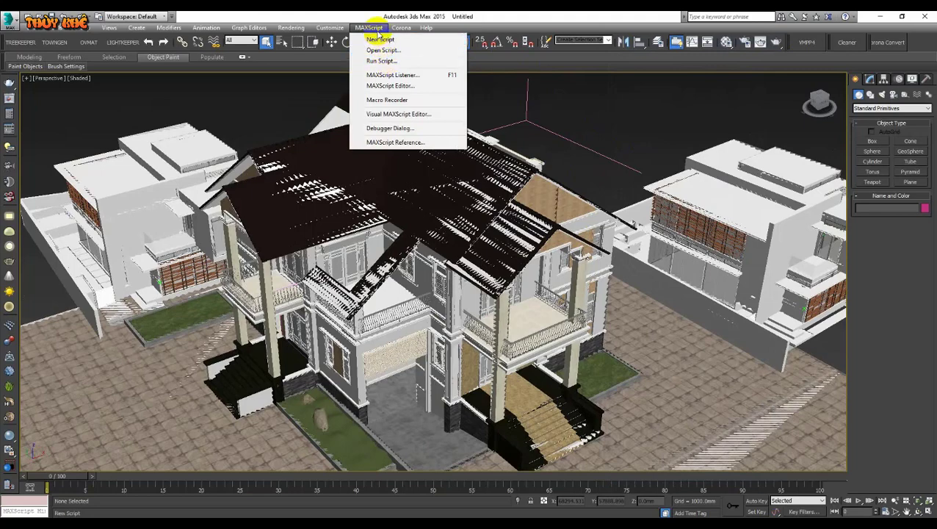
Run the VRayMtlConverter_v25.mse script from the scripts folder.
{"action": "left_click", "coordinate": [382, 62]}
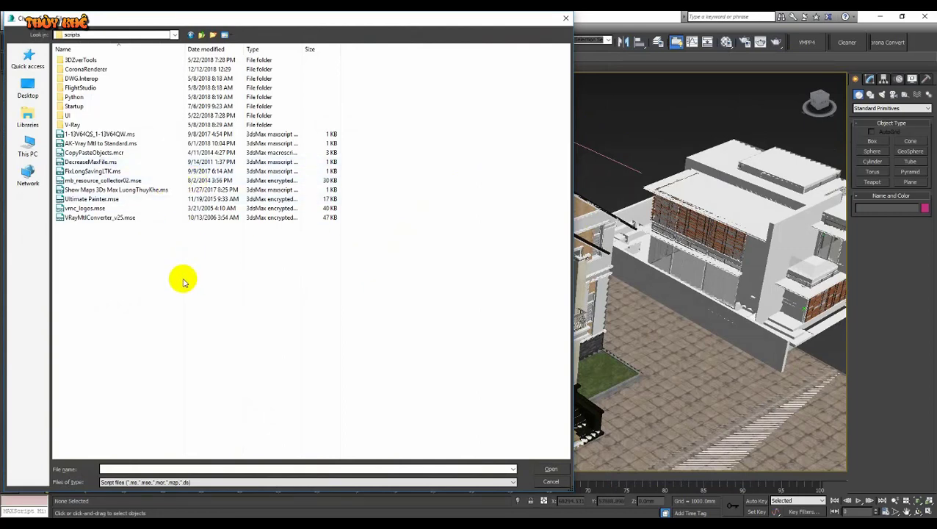
{"action": "left_click", "coordinate": [150, 219]}
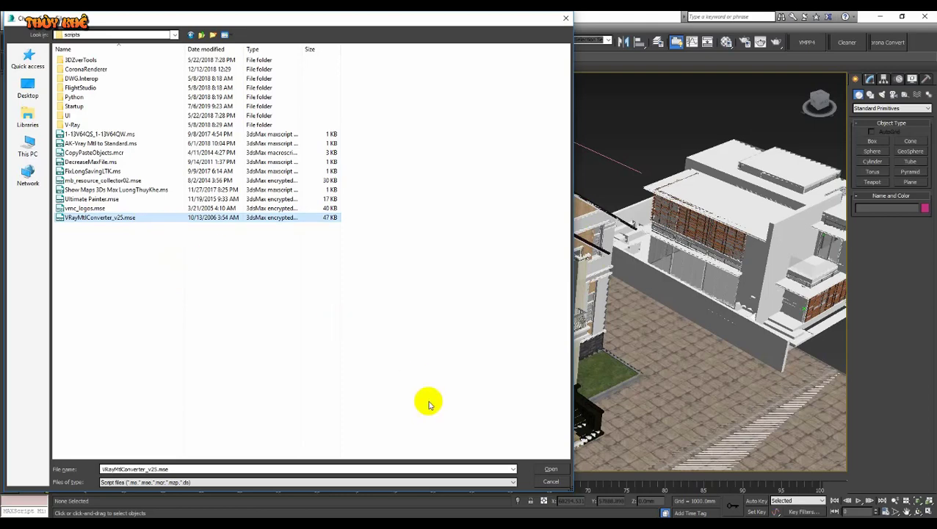
{"action": "left_click", "coordinate": [553, 473]}
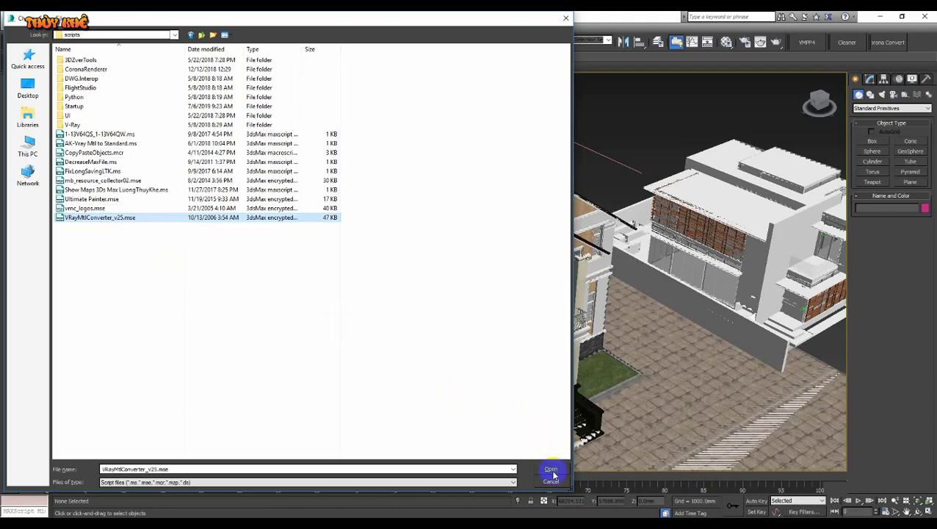
{"action": "left_click", "coordinate": [556, 471]}
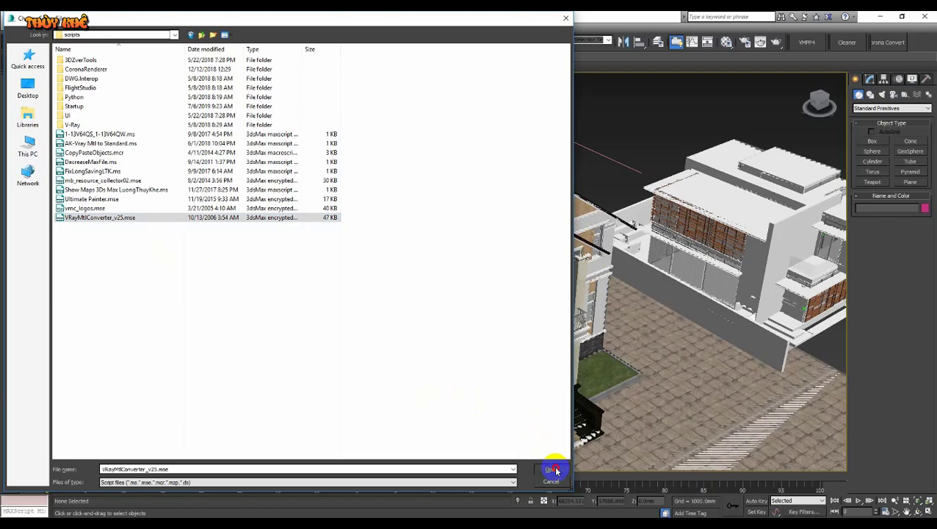
{"action": "left_click", "coordinate": [552, 470]}
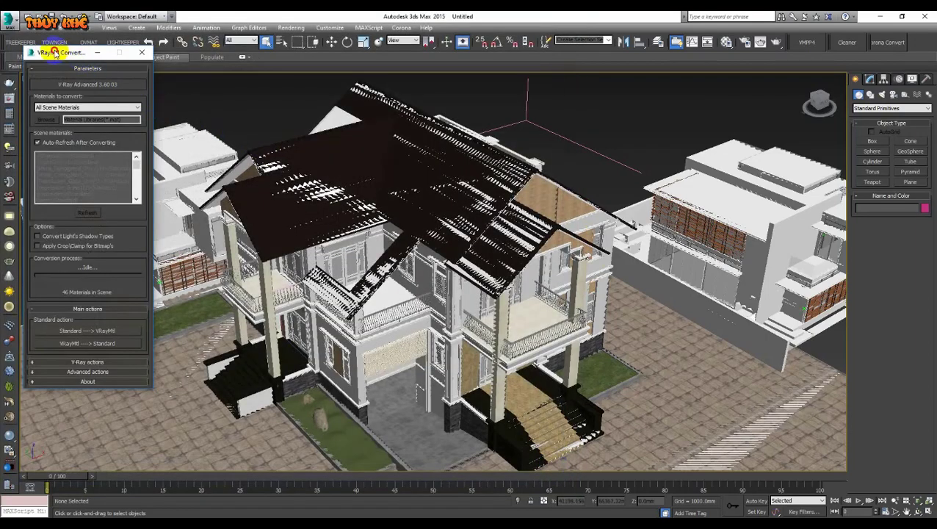
Convert all scene materials from Standard to VRayMtl (110 converted) and close the converter.
{"action": "left_click_drag", "start_coordinate": [55, 53], "coordinate": [406, 38]}
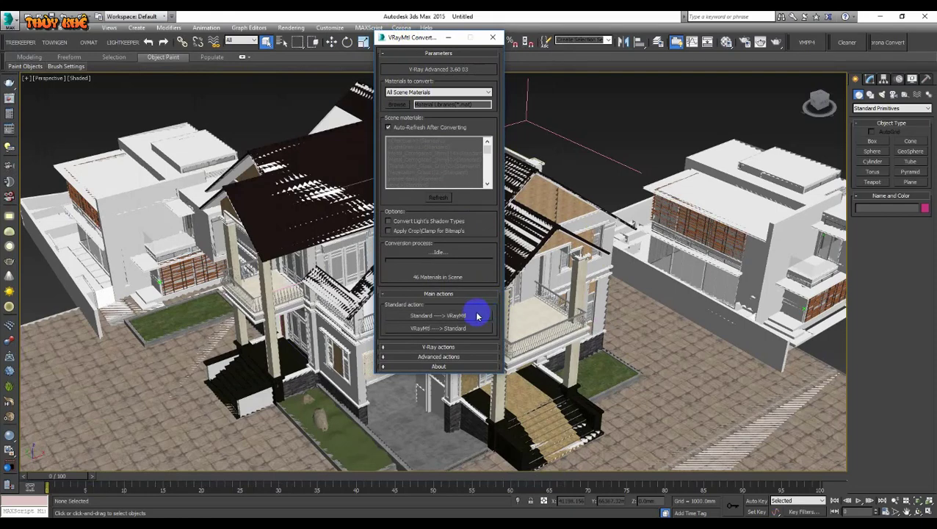
{"action": "left_click", "coordinate": [477, 317]}
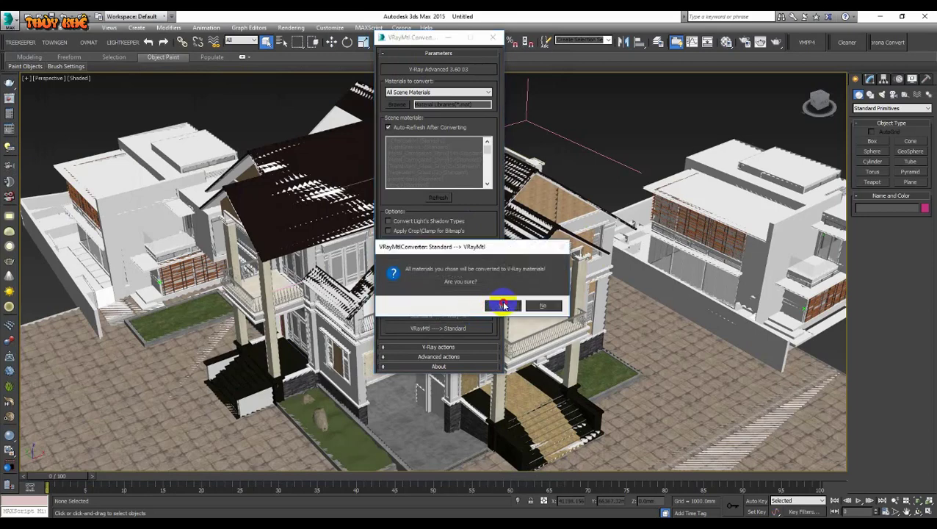
{"action": "left_click", "coordinate": [503, 306]}
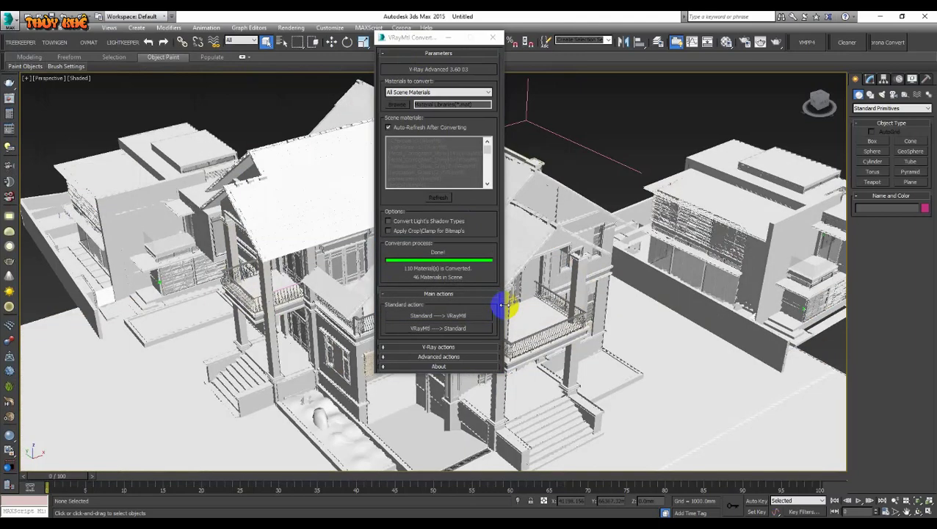
{"action": "left_click", "coordinate": [492, 37]}
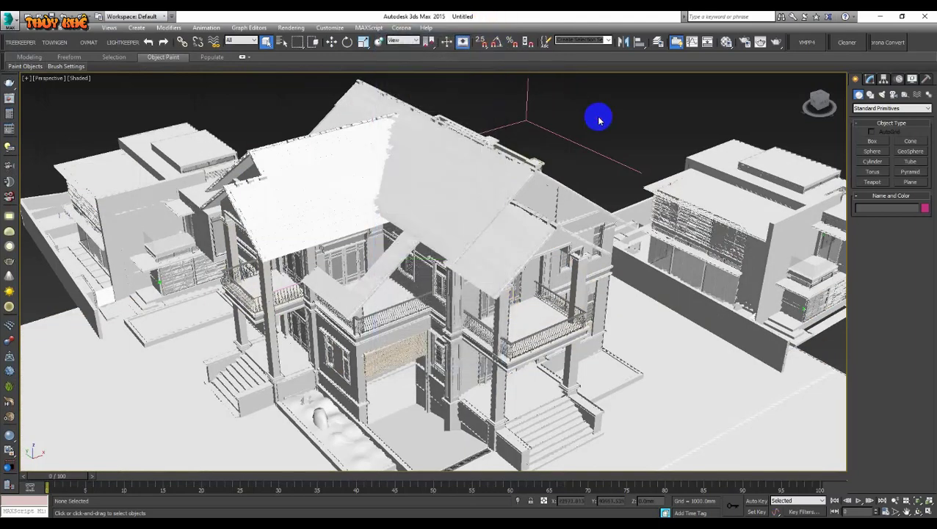
Eyedrop the roof's wood_04 VRayMtl into the Material Editor.
{"action": "key", "text": "m"}
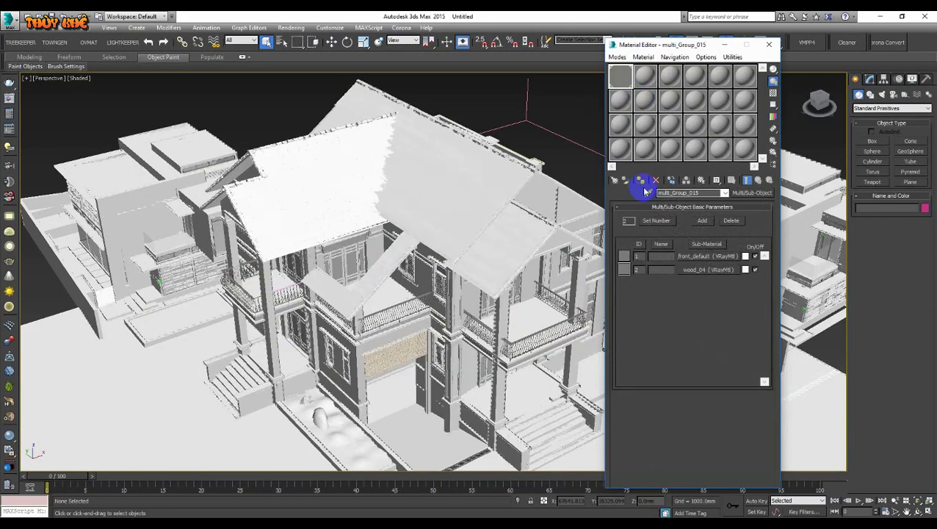
{"action": "left_click", "coordinate": [648, 192]}
{"action": "left_click", "coordinate": [410, 185]}
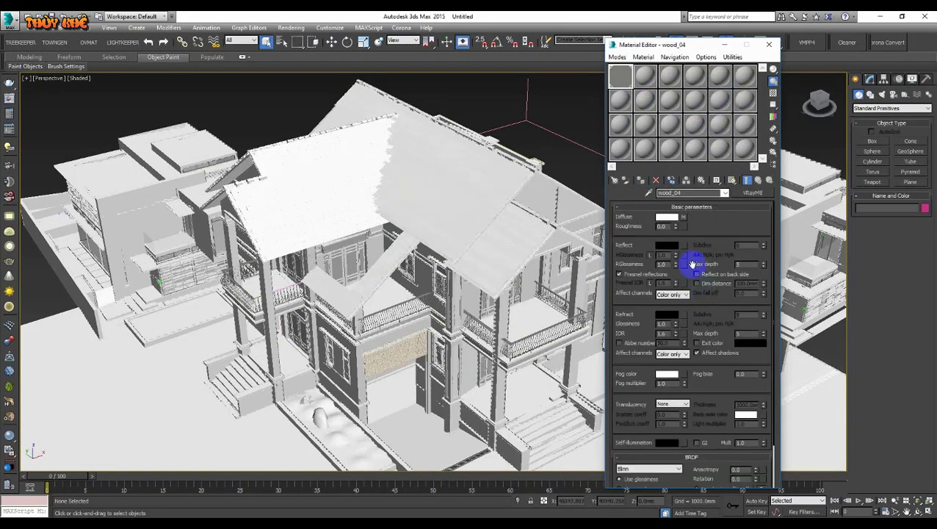
Leave the roof material's viewport preview off and close the Material Editor.
{"action": "left_click", "coordinate": [732, 179]}
{"action": "left_click", "coordinate": [732, 180]}
{"action": "left_click", "coordinate": [733, 180]}
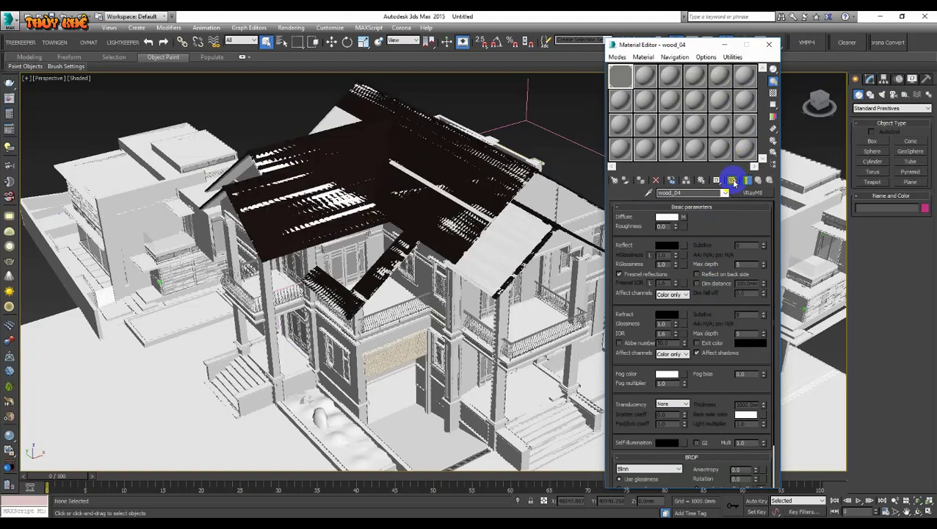
{"action": "left_click", "coordinate": [732, 180]}
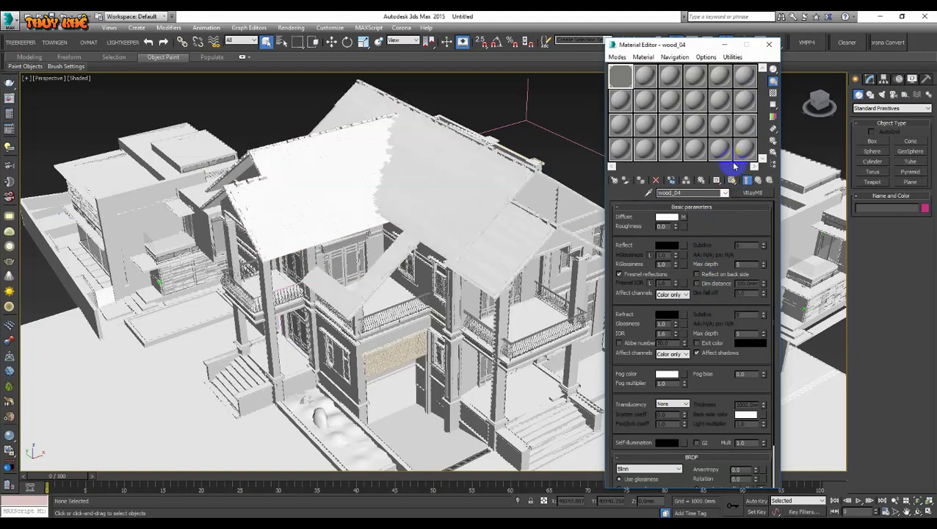
{"action": "left_click", "coordinate": [769, 44]}
Run the Show Maps .ms script from MAXScript so roof, paving and grass textures display.
{"action": "left_click", "coordinate": [369, 27]}
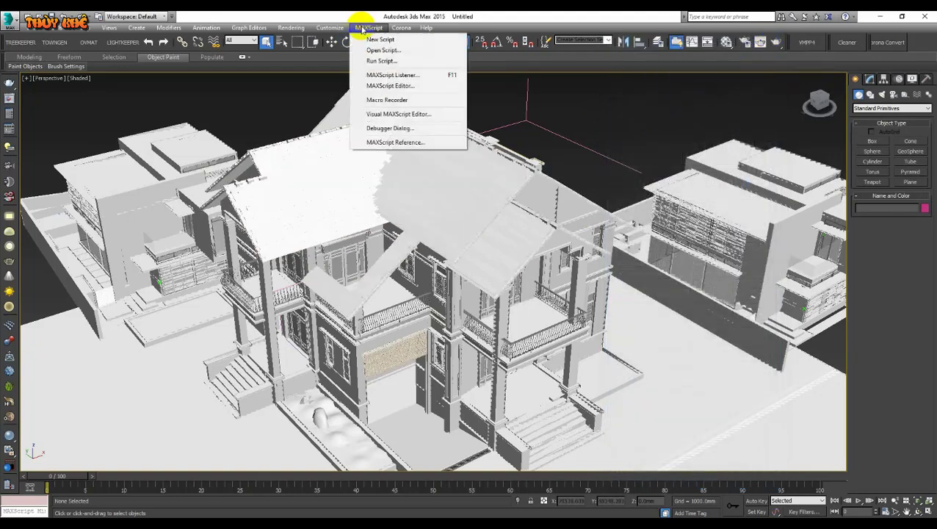
{"action": "left_click", "coordinate": [408, 62]}
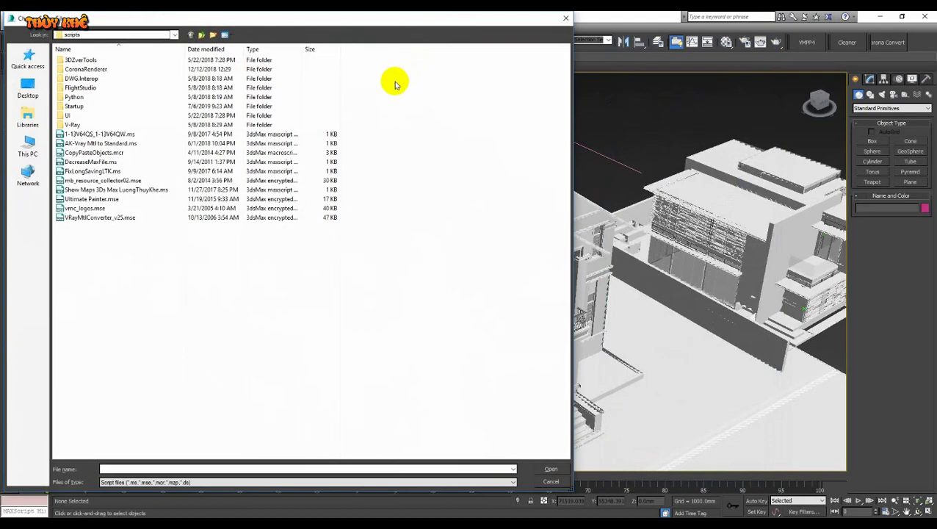
{"action": "left_click", "coordinate": [158, 191]}
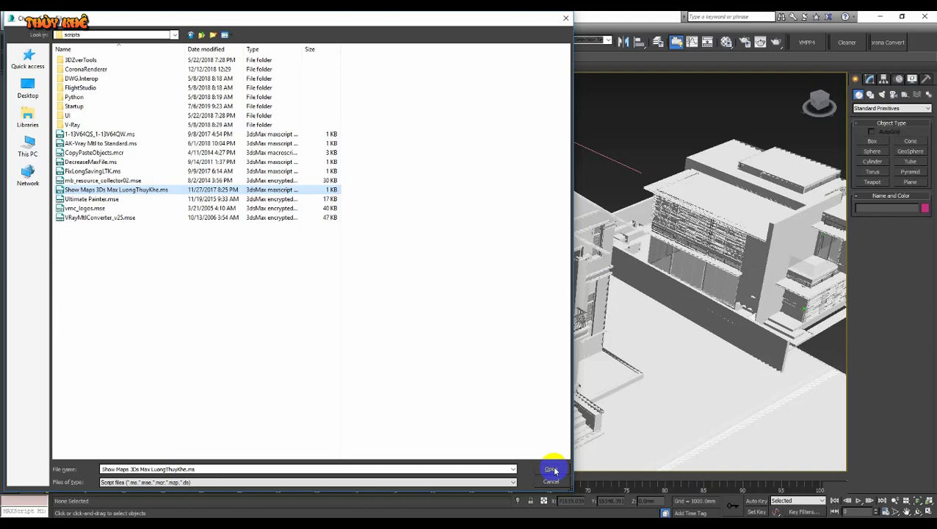
{"action": "left_click", "coordinate": [555, 470]}
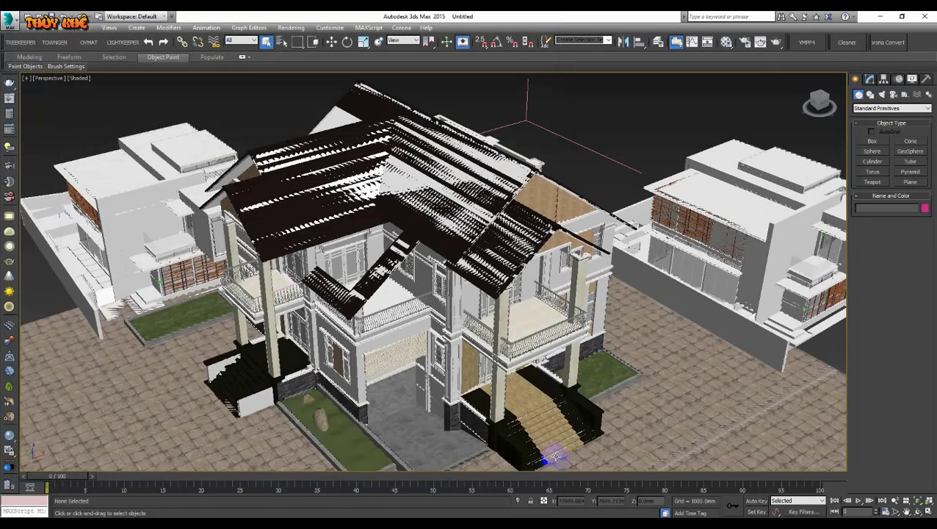
Orbit to an eye-level front view, render a test image with Shift+Q, and inspect it.
{"action": "mouse_move", "coordinate": [553, 467]}
{"action": "middle_mouse_down", "text": "alt"}
{"action": "mouse_move", "coordinate": [616, 324]}
{"action": "mouse_move", "coordinate": [668, 257]}
{"action": "middle_mouse_up", "text": "alt"}
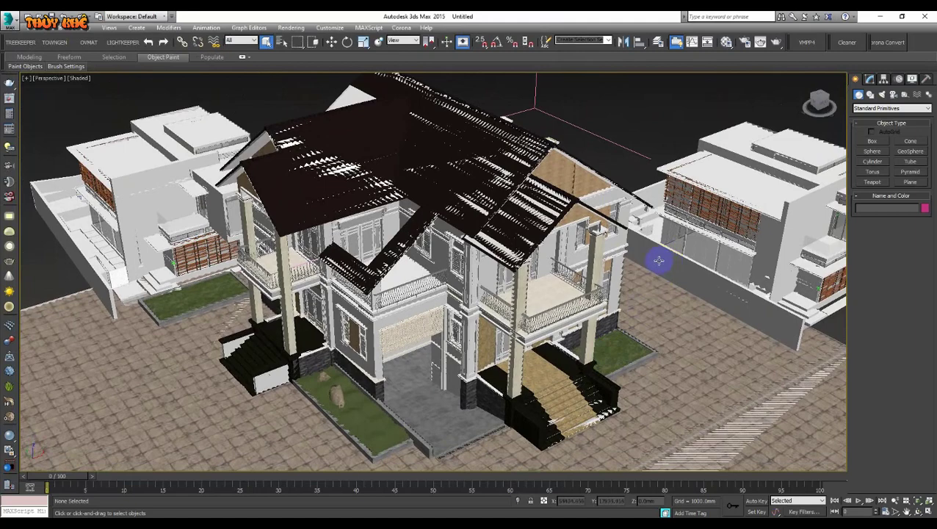
{"action": "mouse_move", "coordinate": [657, 262]}
{"action": "middle_mouse_down", "text": "alt"}
{"action": "mouse_move", "coordinate": [643, 268]}
{"action": "mouse_move", "coordinate": [627, 246]}
{"action": "middle_mouse_up", "text": "alt"}
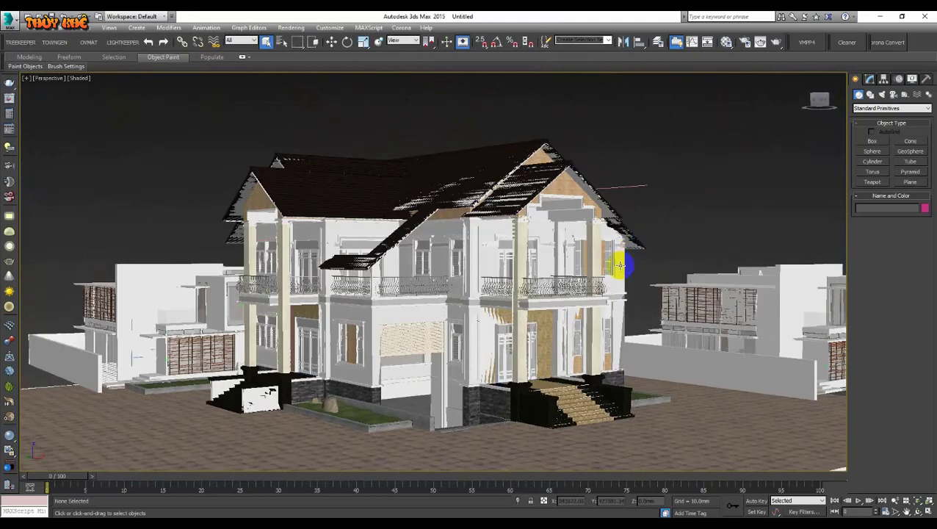
{"action": "key", "text": "shift+q"}
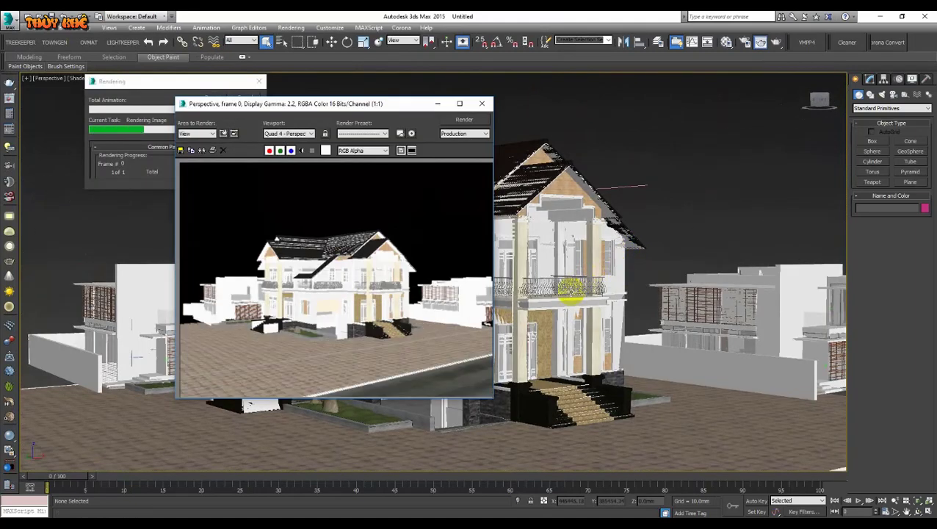
{"action": "left_click", "coordinate": [376, 309]}
{"action": "scroll", "coordinate": [376, 309], "scroll_direction": "up", "scroll_amount": 2}
{"action": "scroll", "coordinate": [370, 312], "scroll_direction": "down", "scroll_amount": 2}
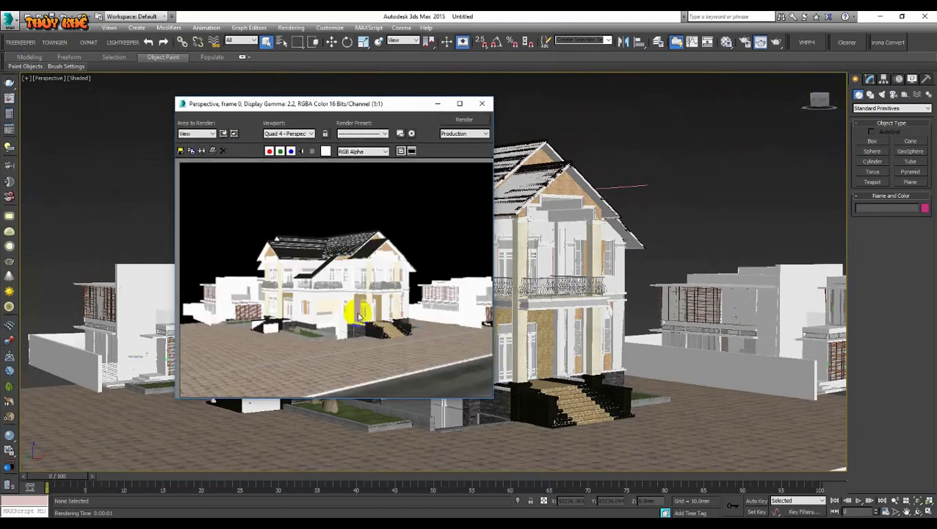
{"action": "left_click", "coordinate": [482, 104]}
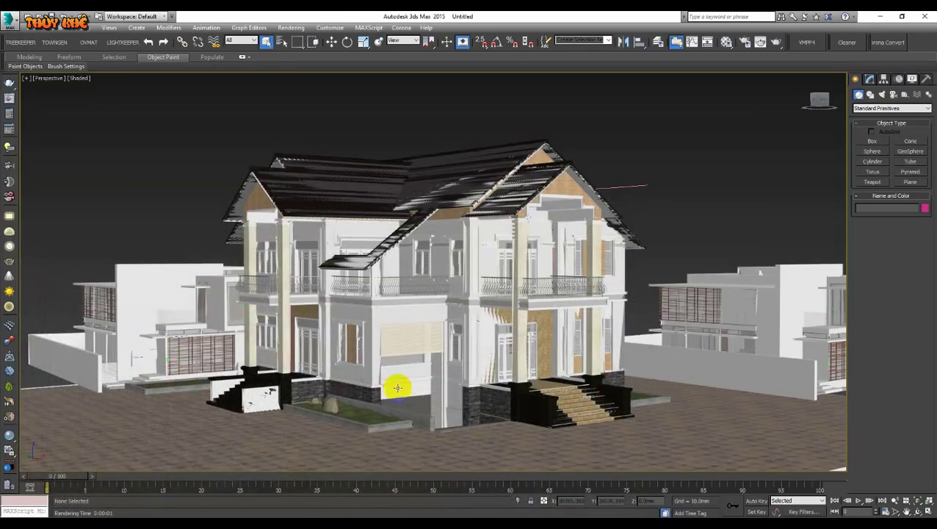
{"action": "left_click", "coordinate": [654, 192]}
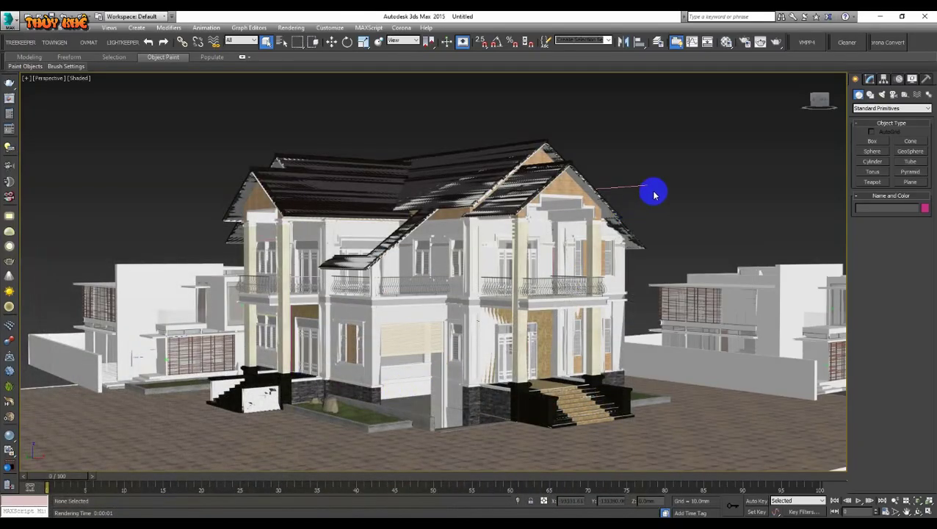
{"action": "middle_click_drag", "start_coordinate": [661, 186], "coordinate": [662, 179], "text": "alt"}
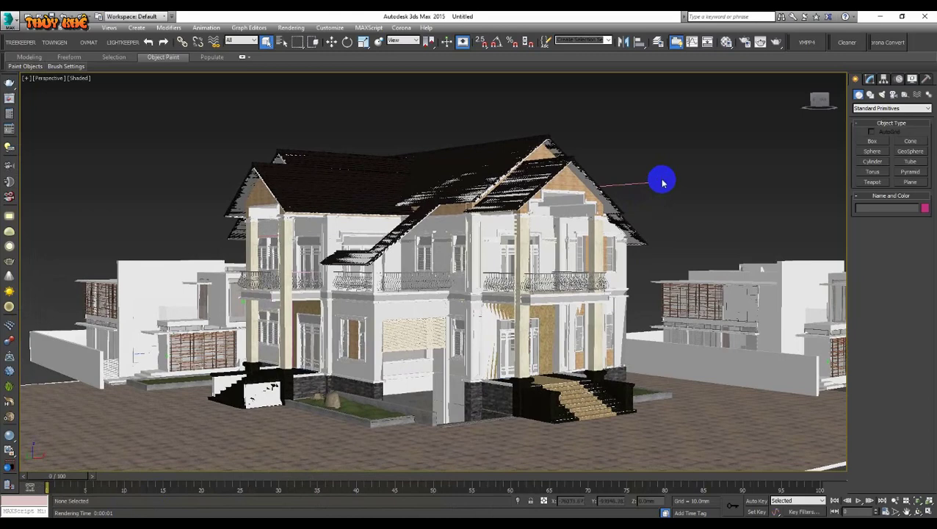